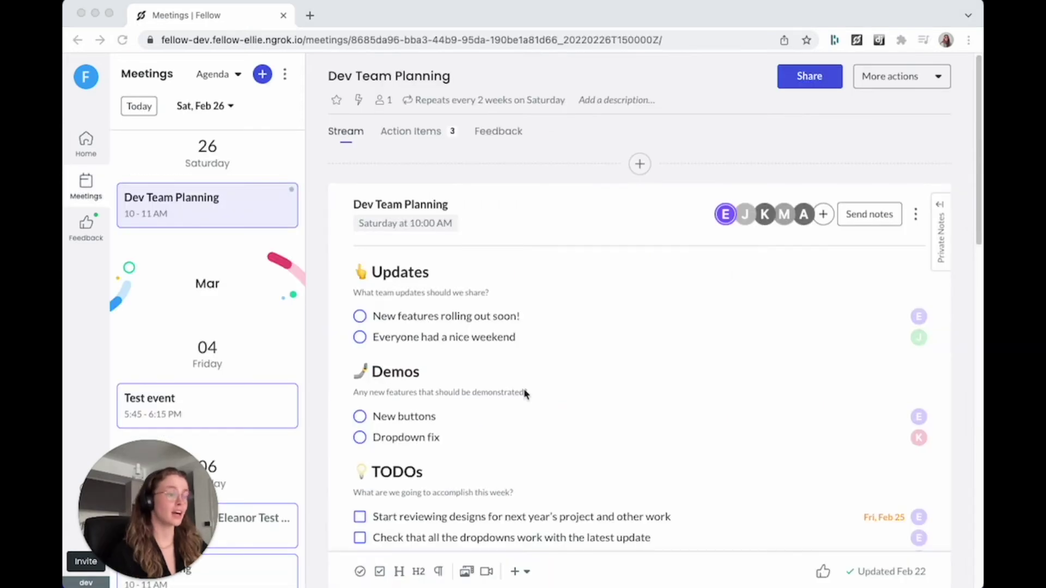
Step: Scroll the Dev Team Planning notes down to show all three TODOs, including Write documentation
scroll(522, 395, down, 1)
scroll(522, 395, down, 2)
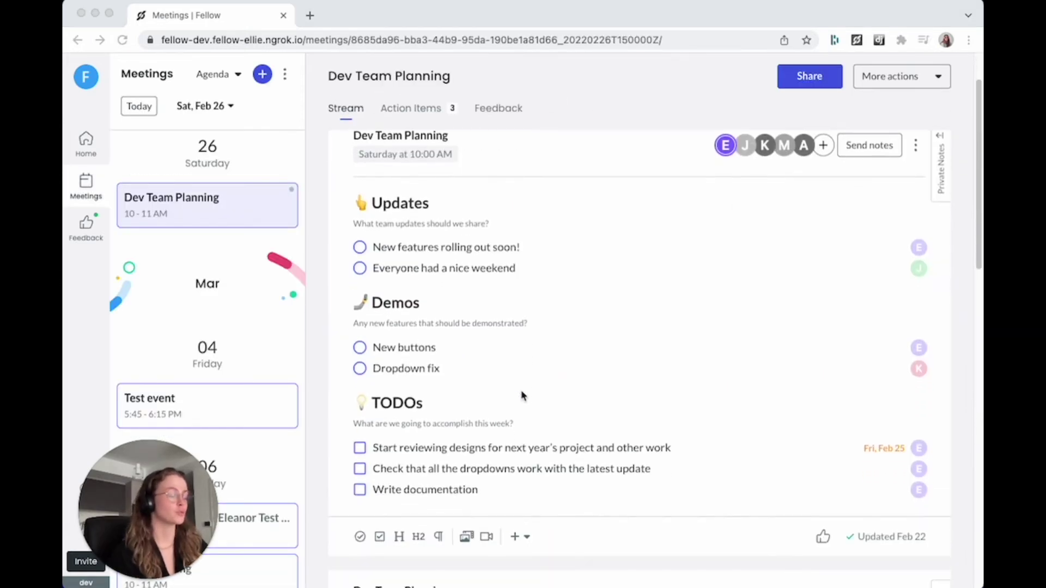
scroll(522, 397, down, 1)
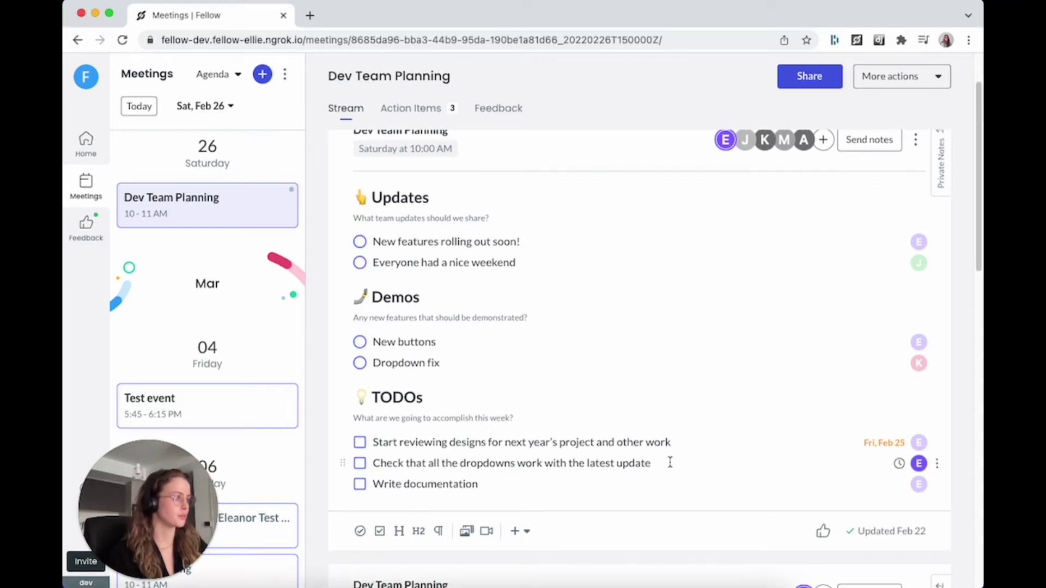
Step: Create a ClickUp task from the dropdown-check item in Personal › Projects - Cycle 2 › Dev TODOs
click(937, 463)
click(815, 316)
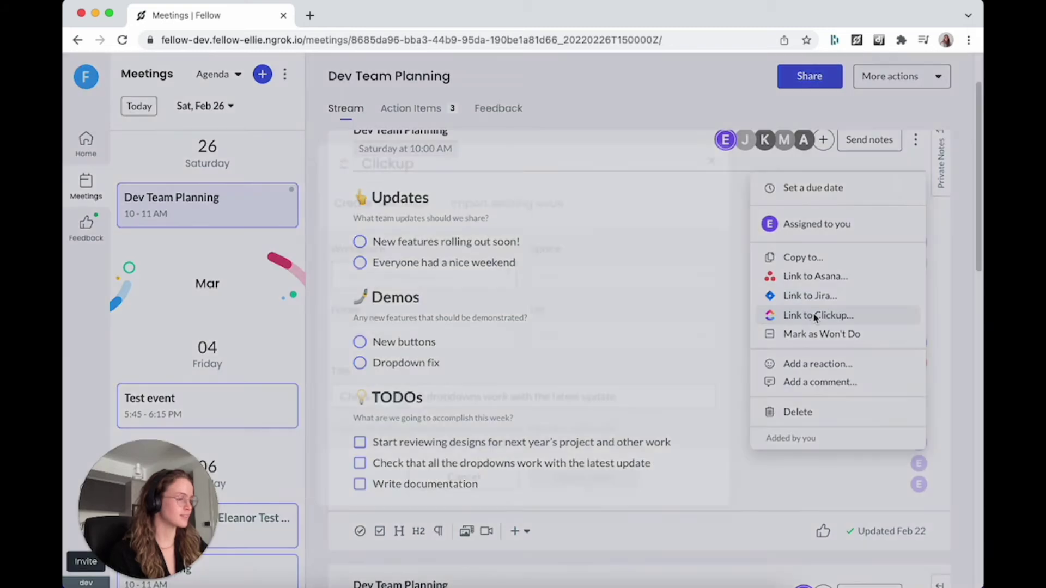
click(422, 279)
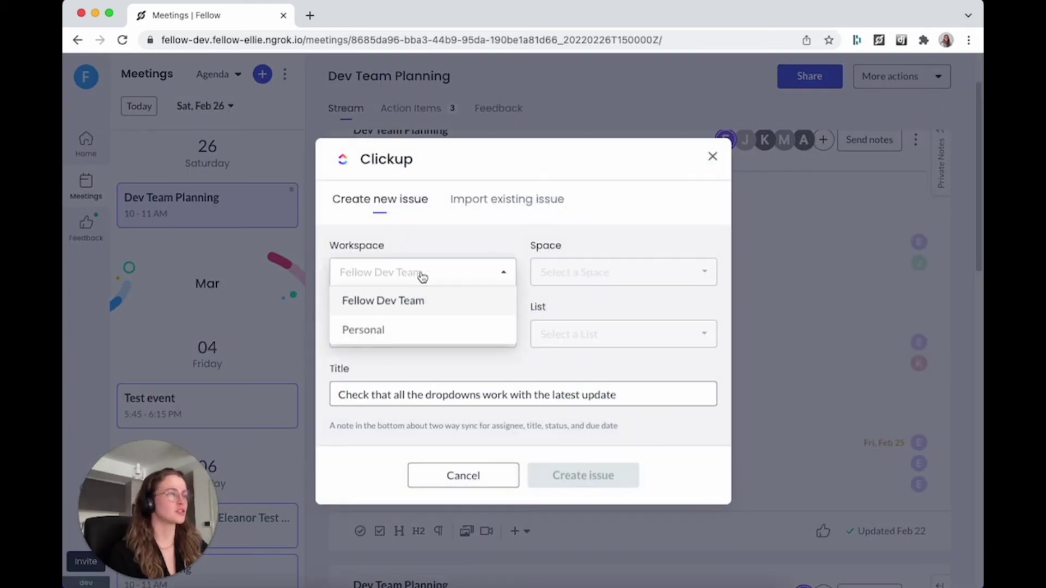
click(422, 329)
click(593, 278)
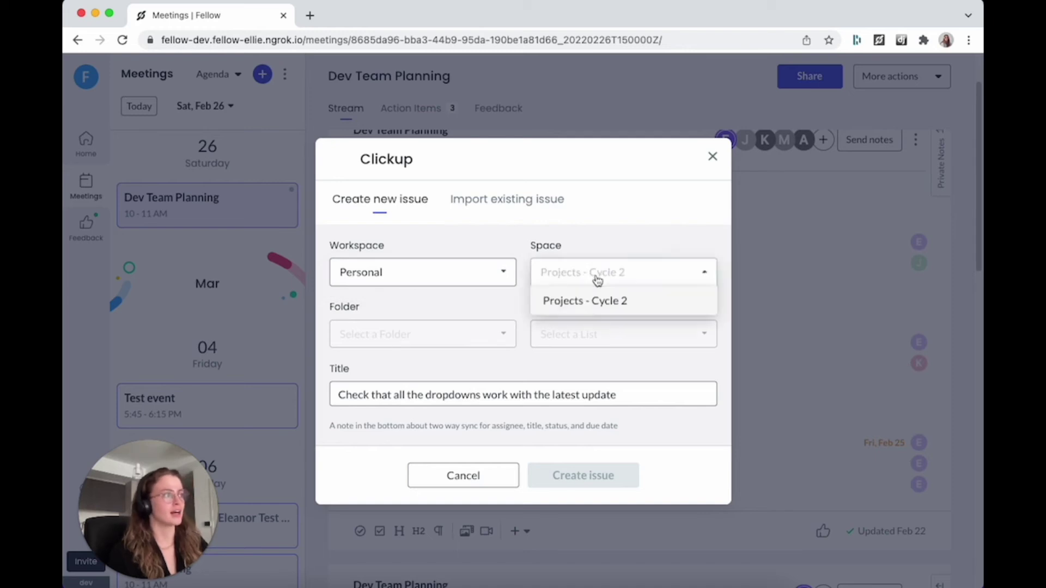
click(594, 307)
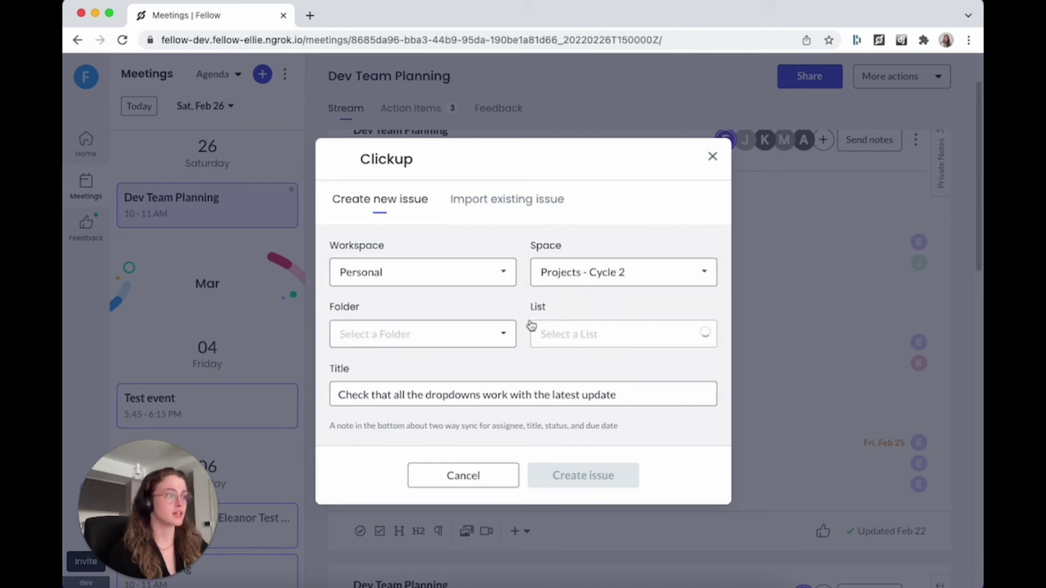
click(474, 331)
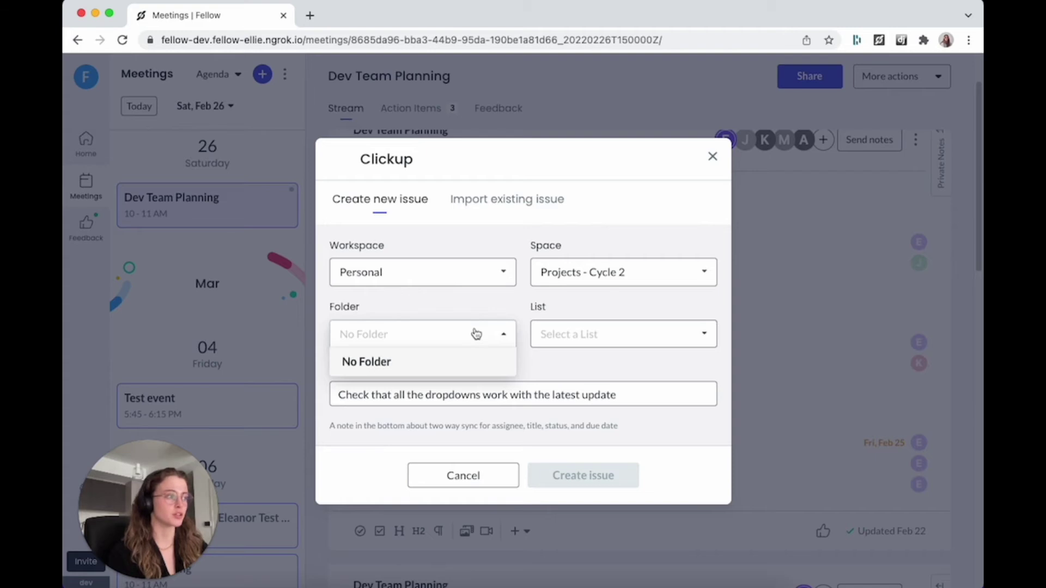
click(474, 331)
click(603, 335)
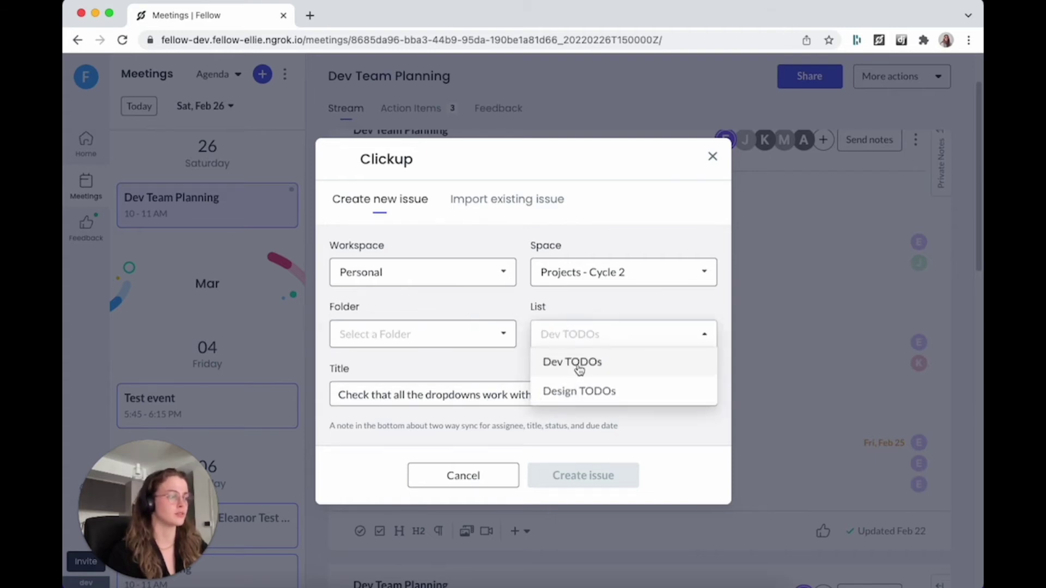
click(578, 366)
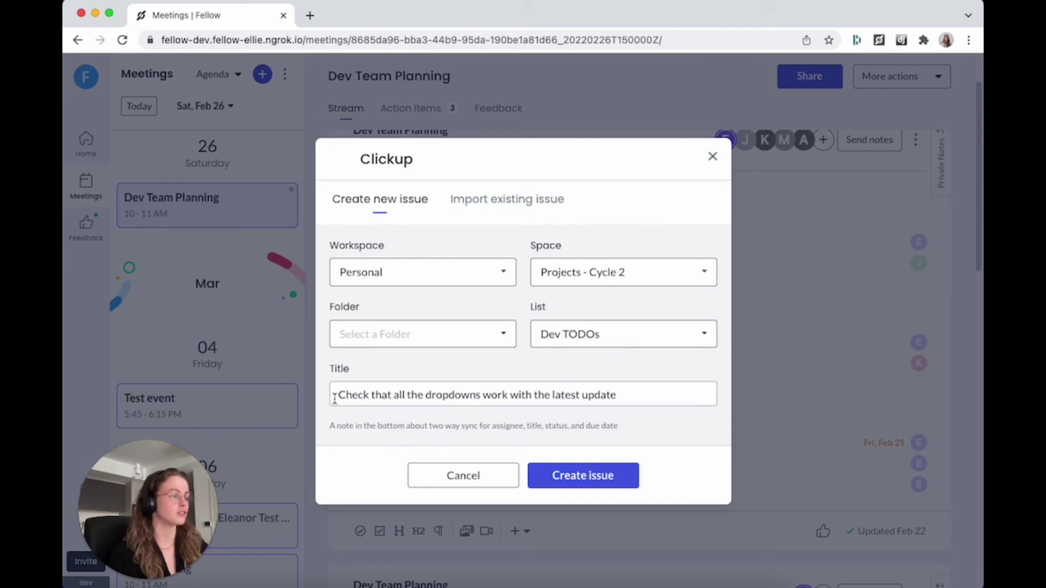
click(584, 477)
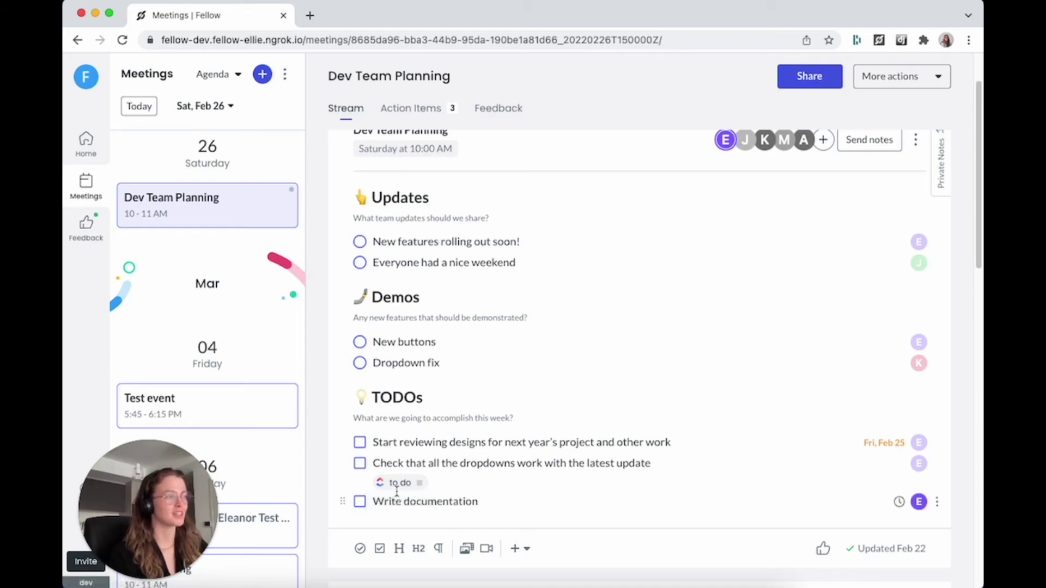
Step: View the synced dropdown-check task in ClickUp, then return to the Fellow meeting notes
click(400, 482)
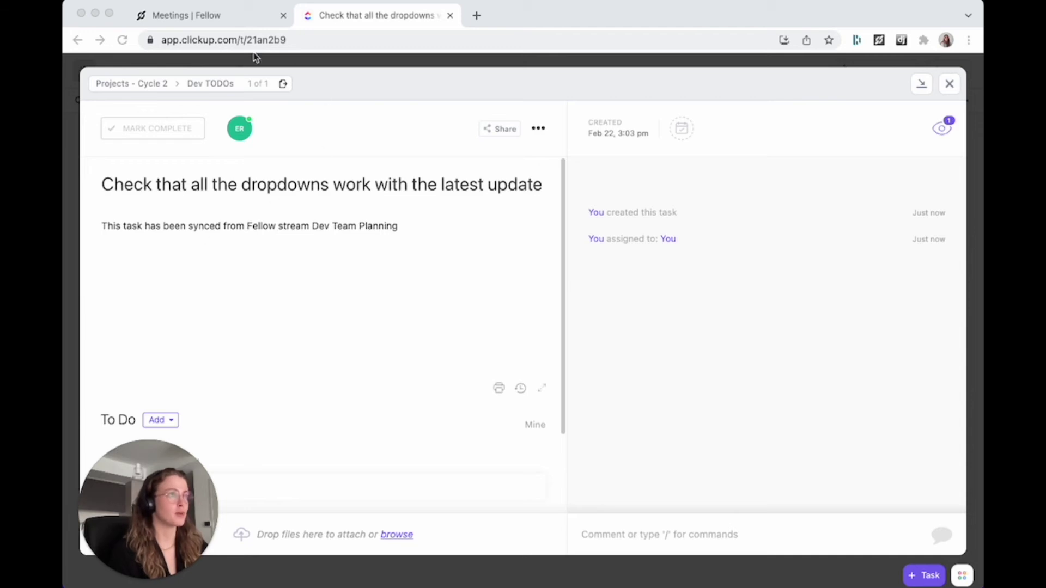
click(238, 17)
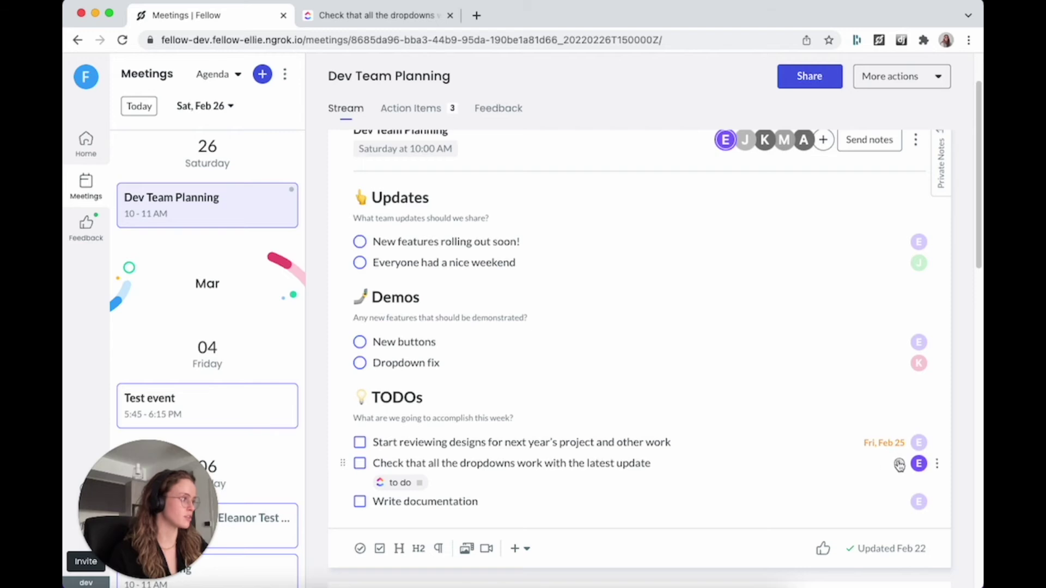
click(899, 464)
Step: Set the dropdown-check item's due date to Mon, Feb 28 and switch to its ClickUp task
scroll(839, 492, down, 3)
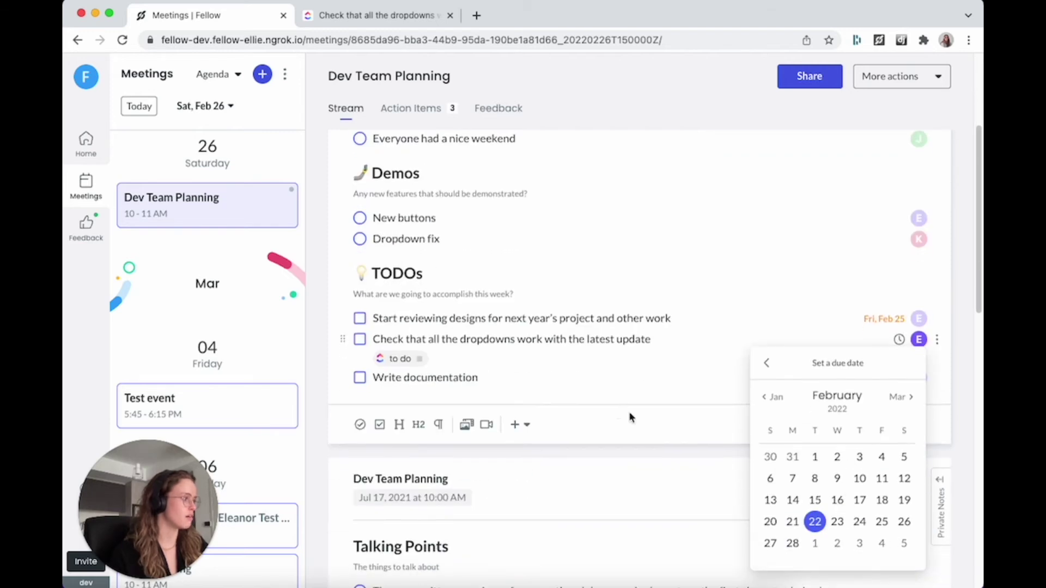
click(793, 543)
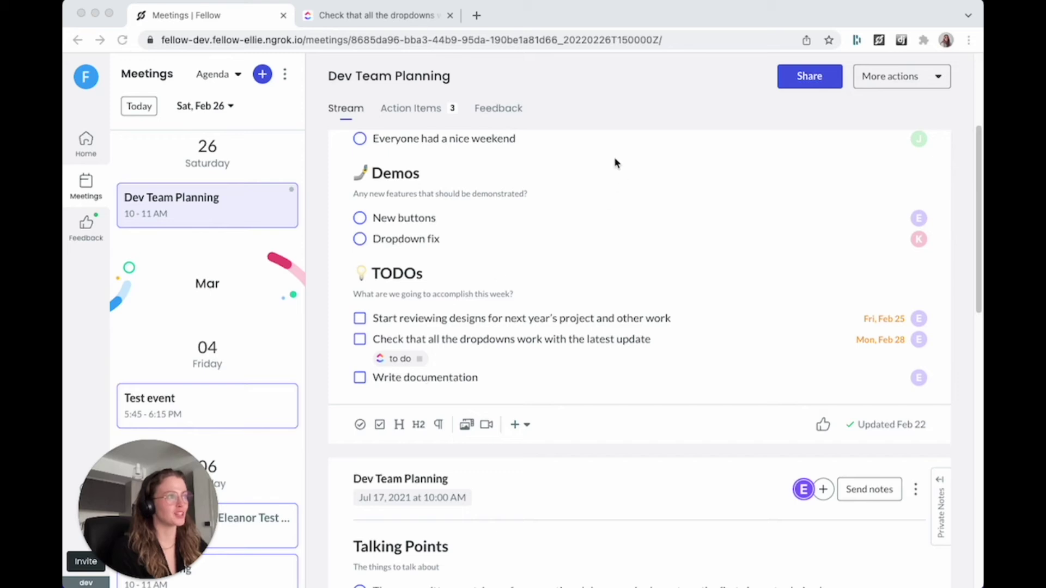
click(369, 16)
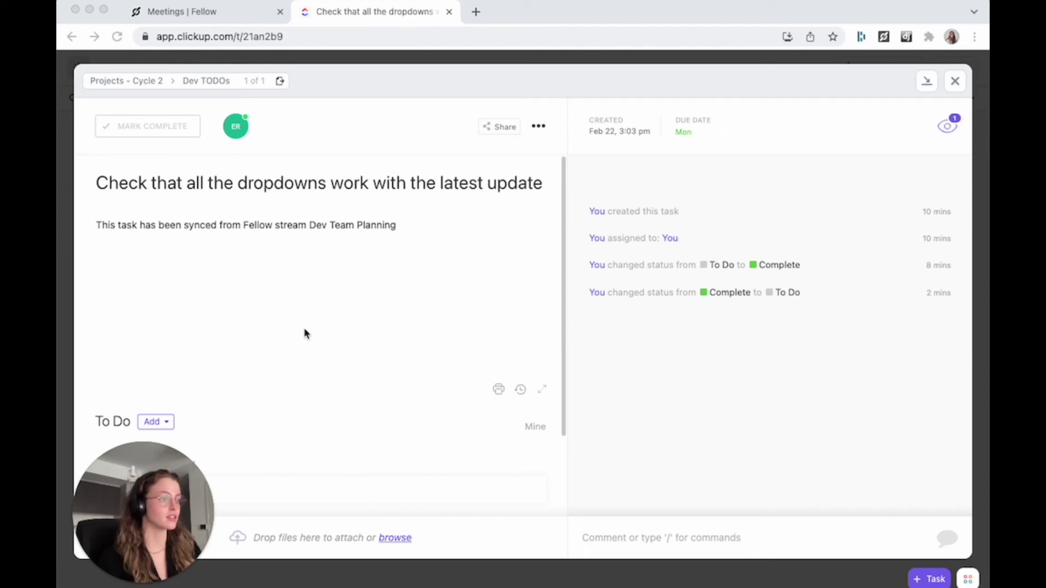
Step: Add 'additional info' after 'update' in the ClickUp task title, then return to Fellow
click(436, 190)
scroll(493, 182, down, 1)
click(150, 185)
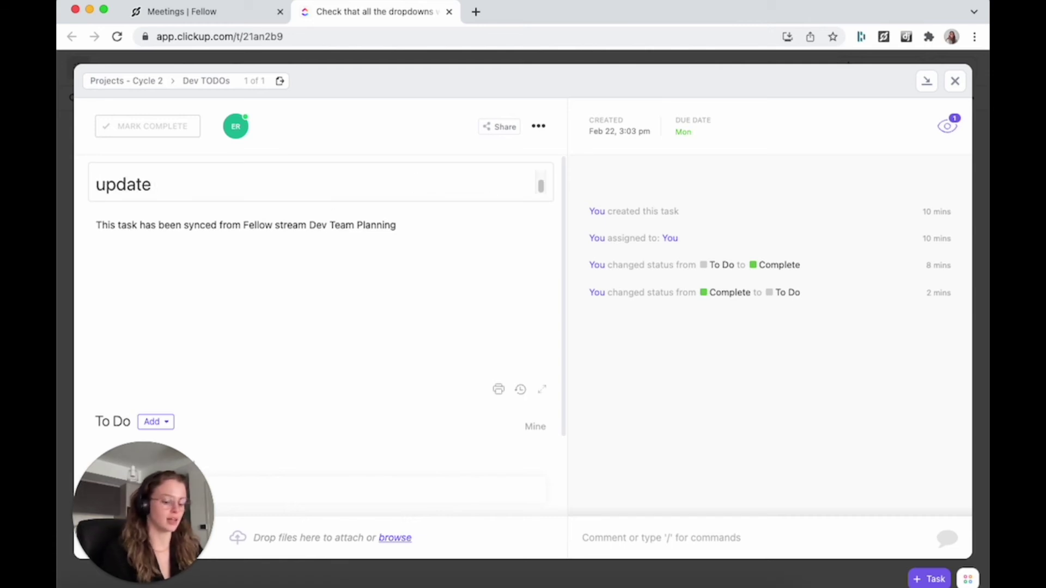
text(additio)
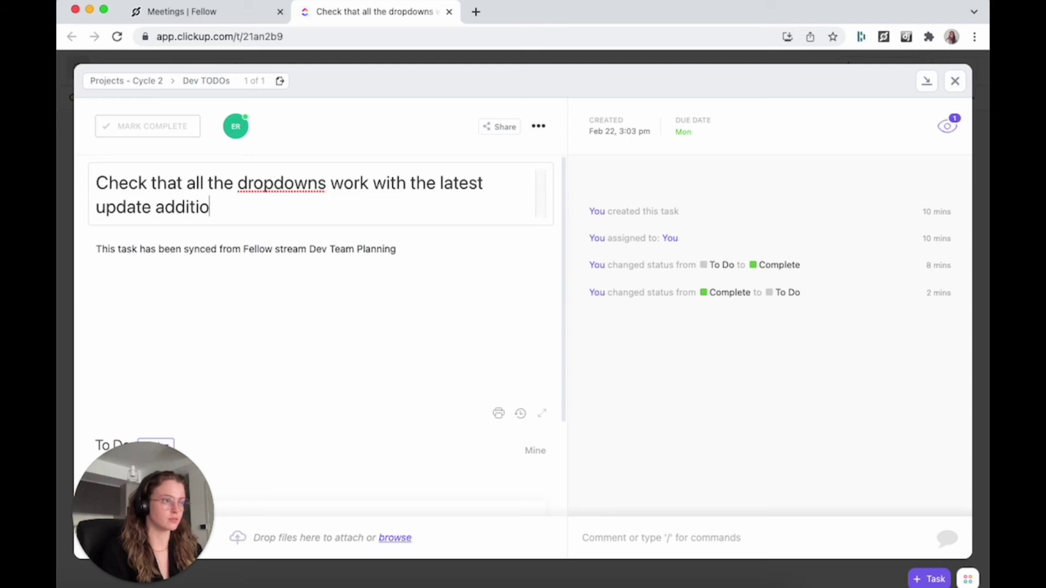
text(nal info)
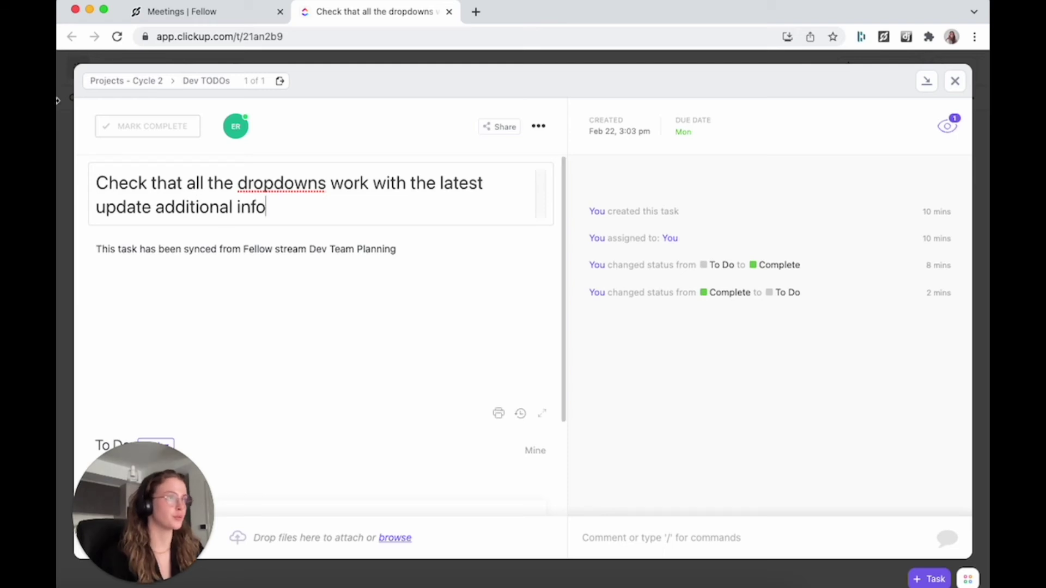
click(201, 16)
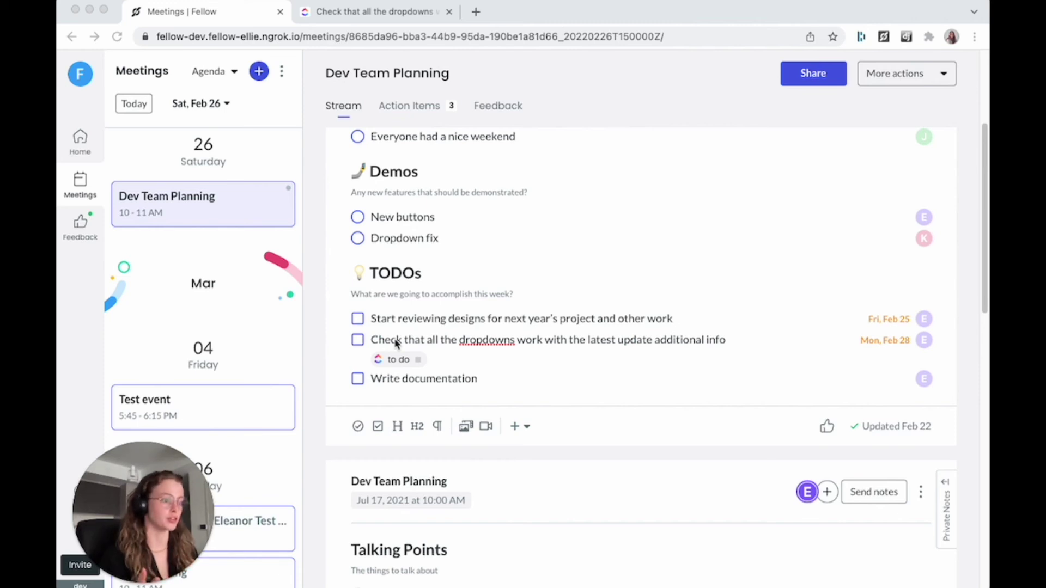
scroll(558, 406, up, 4)
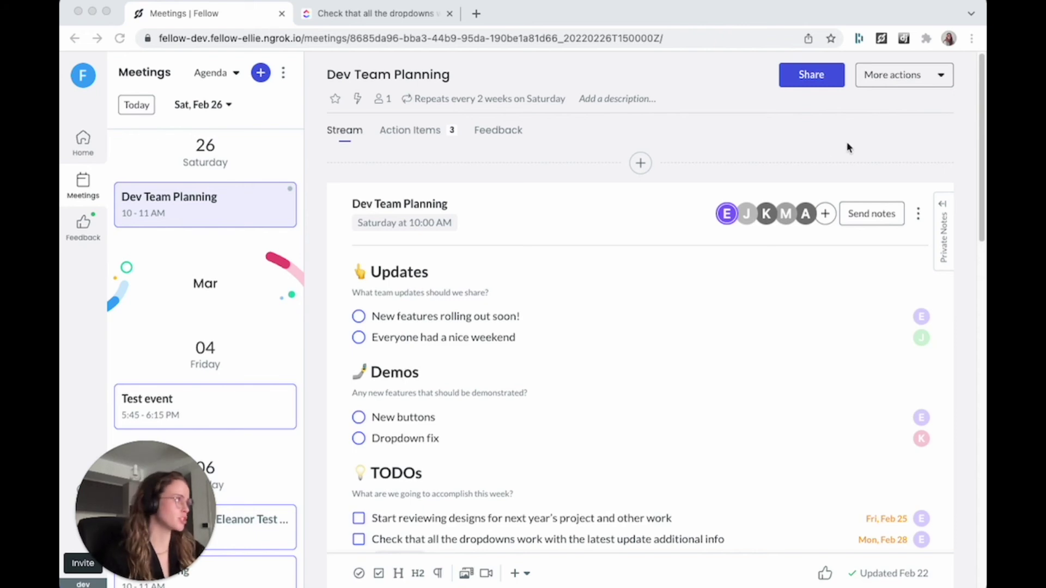
click(868, 75)
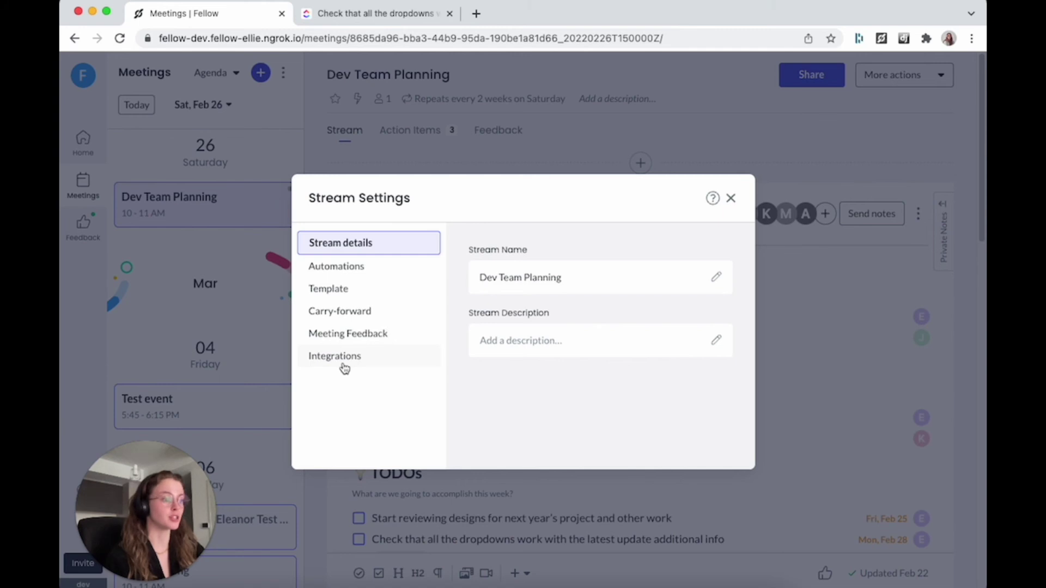
click(344, 369)
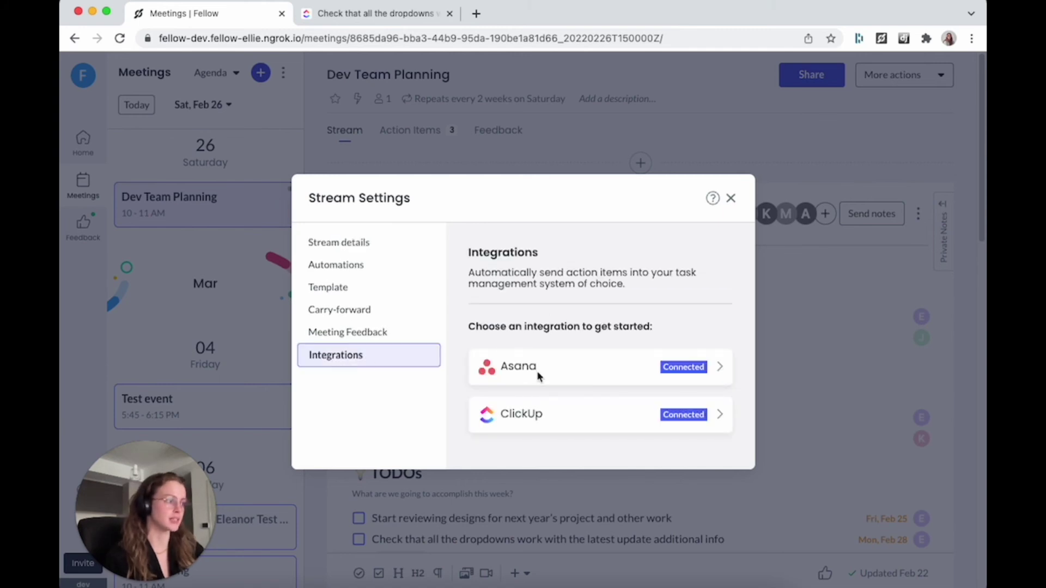
click(549, 422)
click(527, 361)
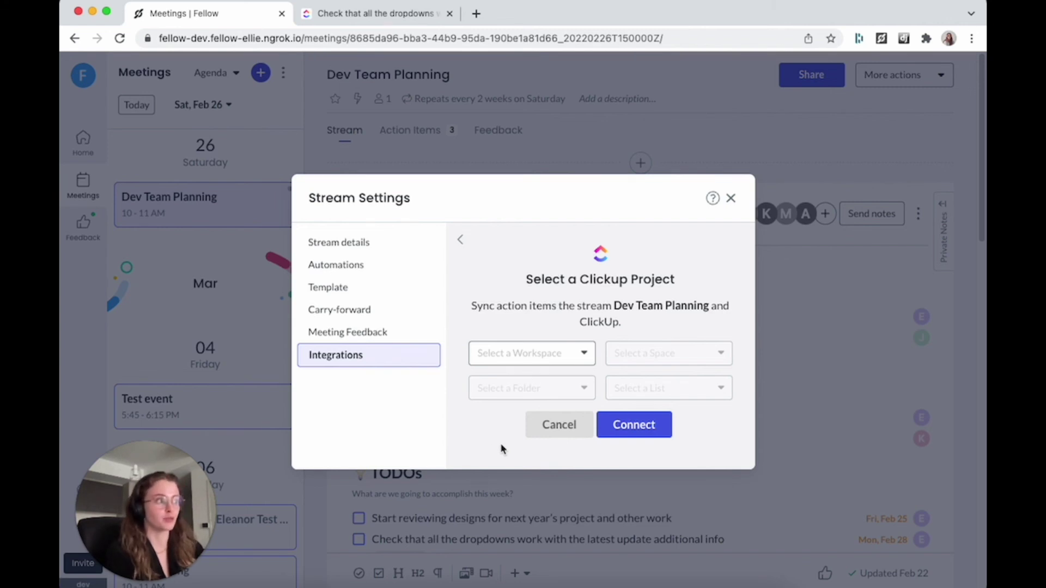
click(550, 425)
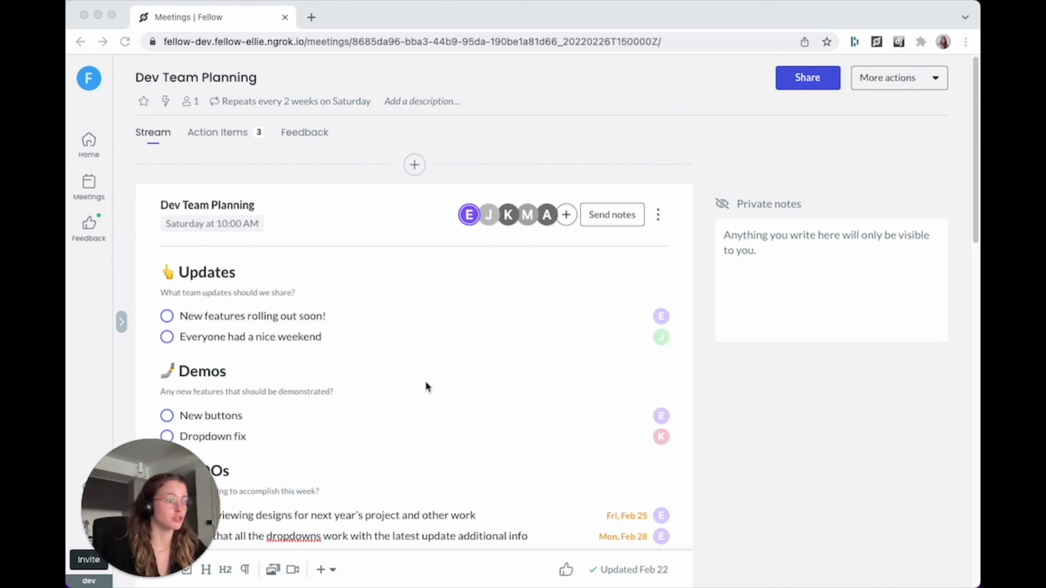
Step: Embed the Google Slides presentation in a new talking point under Updates via /em
click(354, 337)
key(Return)
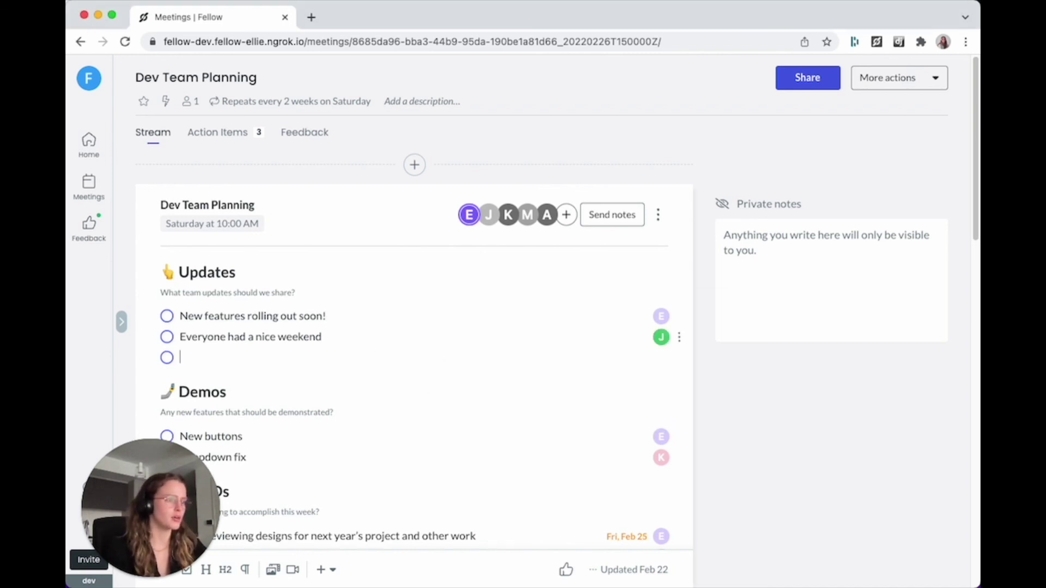
text(/em)
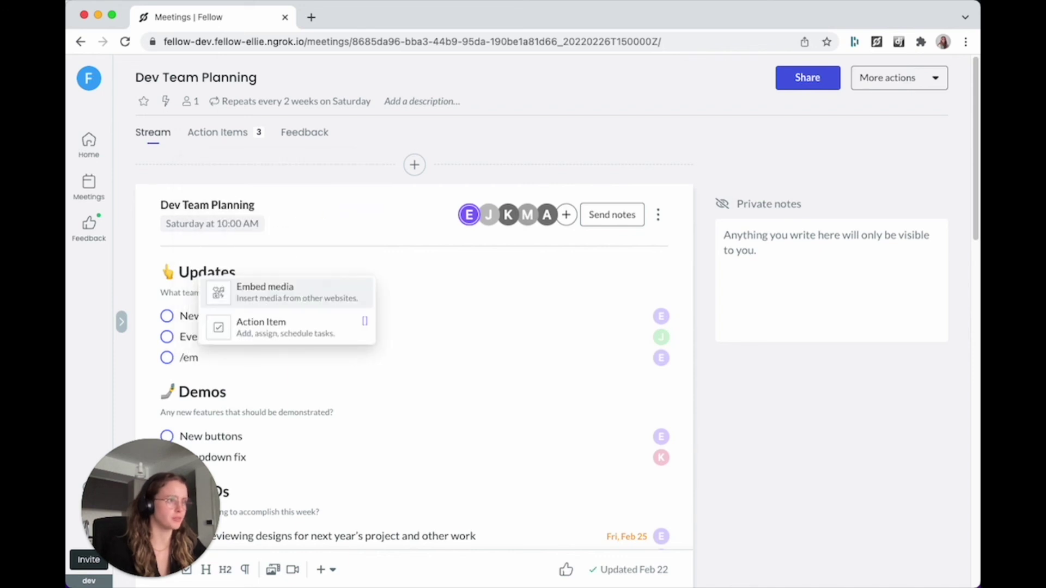
key(Return)
key(super+v)
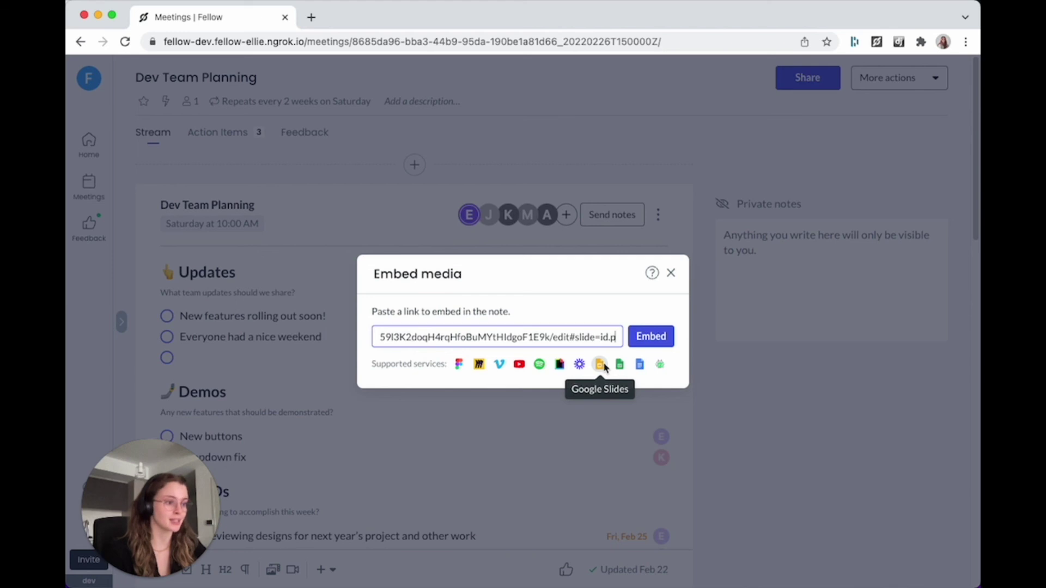
click(651, 336)
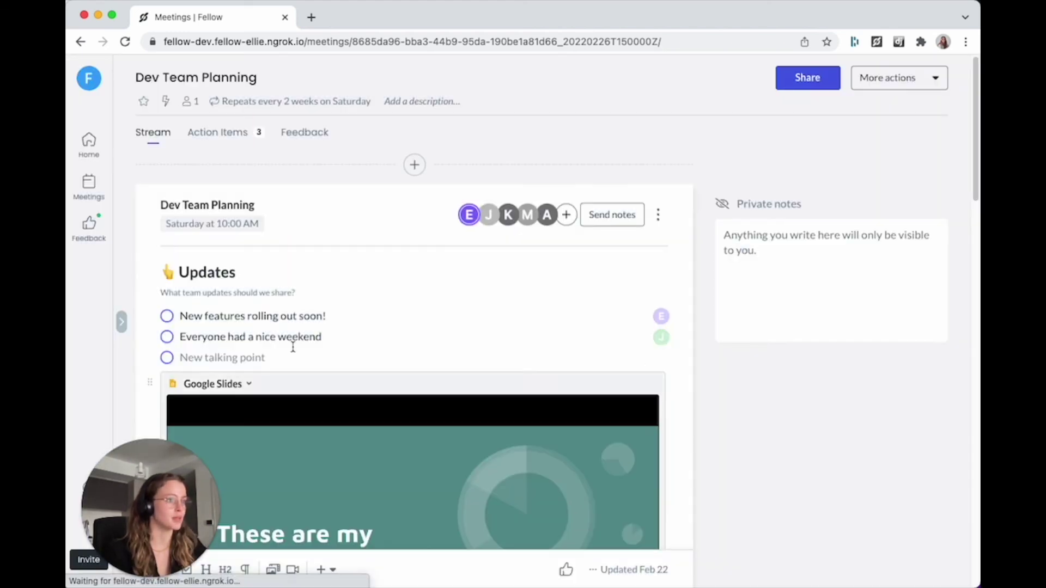
Step: Page the Slides embed to the BLT slide and collapse it to a single row
scroll(293, 347, down, 5)
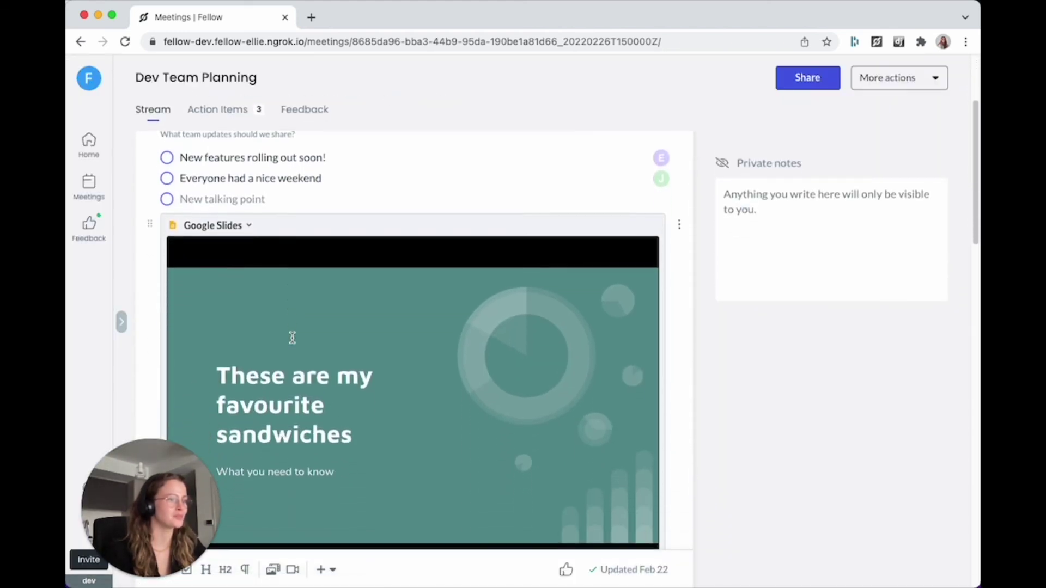
scroll(292, 337, down, 2)
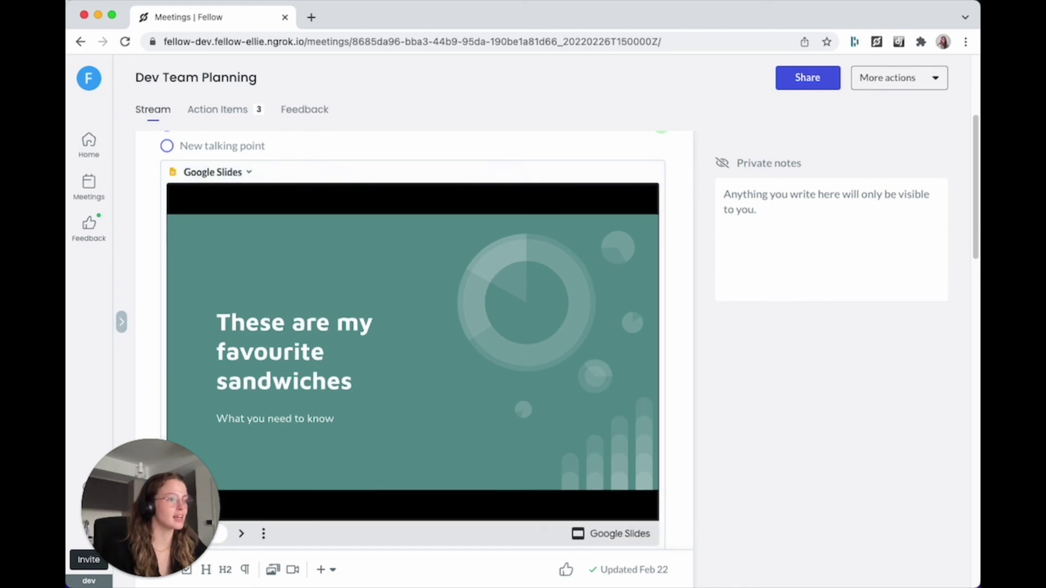
click(241, 534)
click(264, 533)
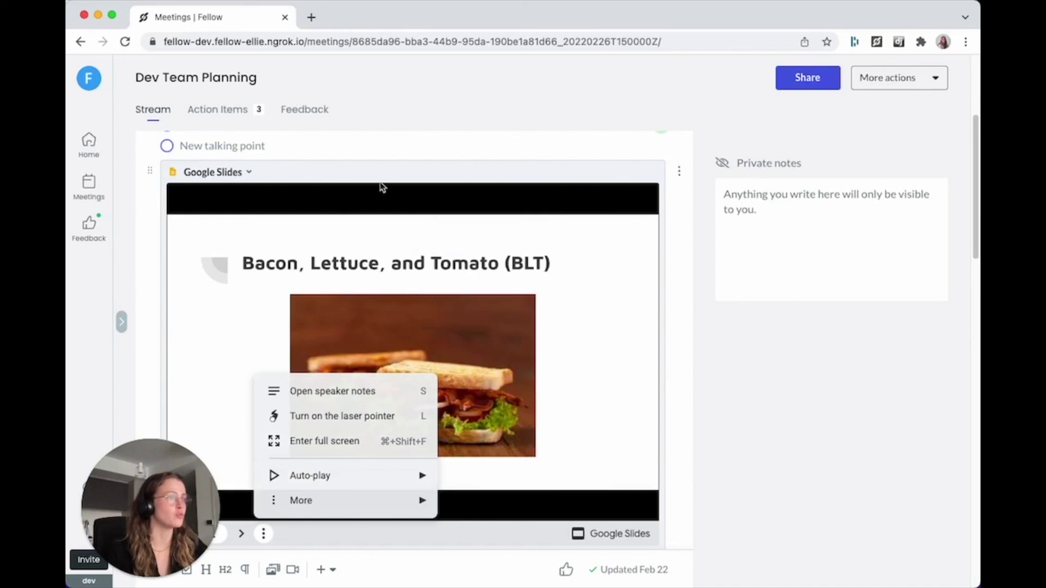
click(250, 173)
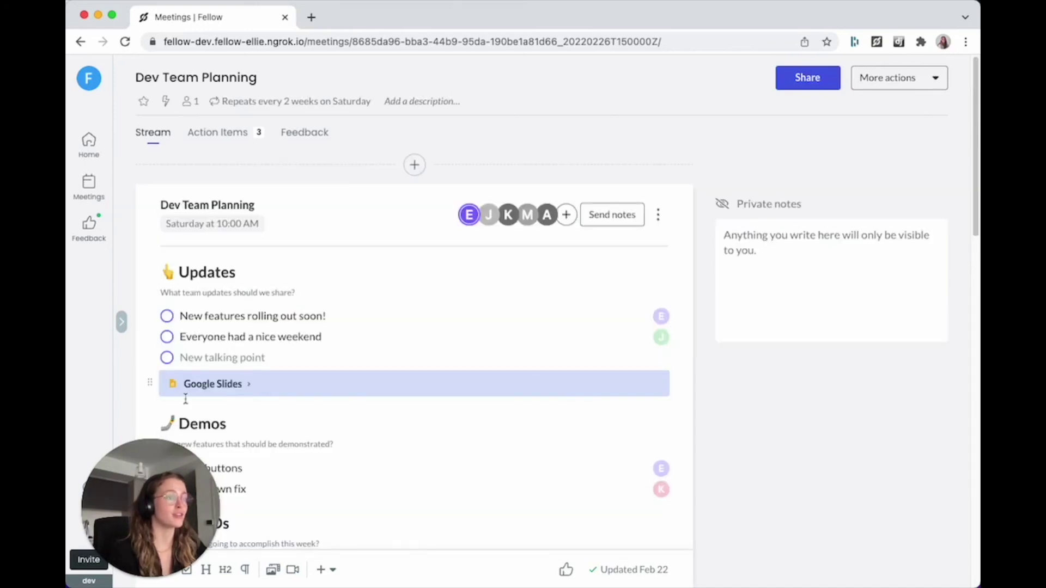
click(187, 355)
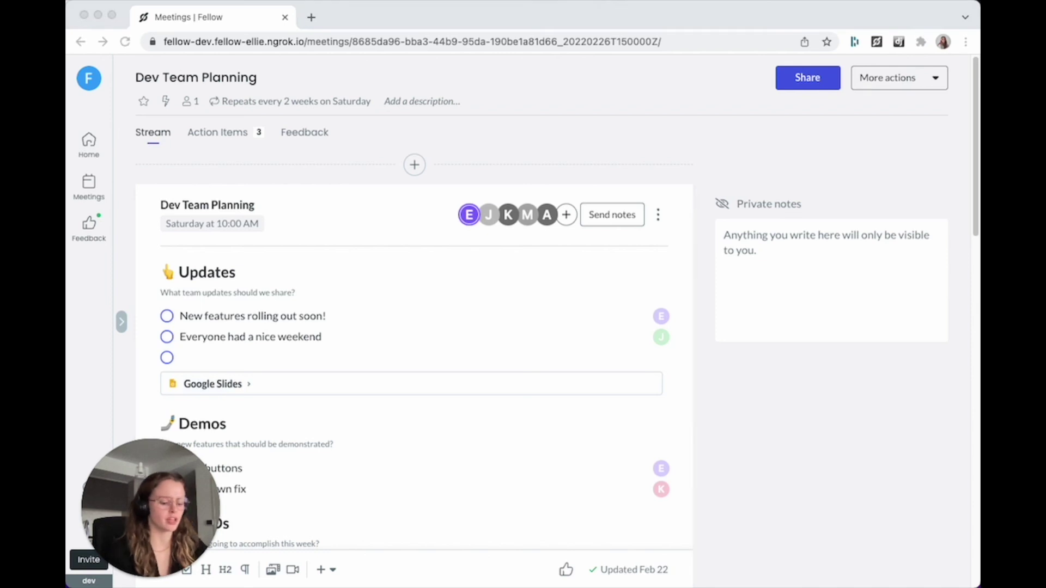
Step: Paste the Google Docs link as an Updates talking point and scroll through the embedded 'More buttons' document
click(234, 358)
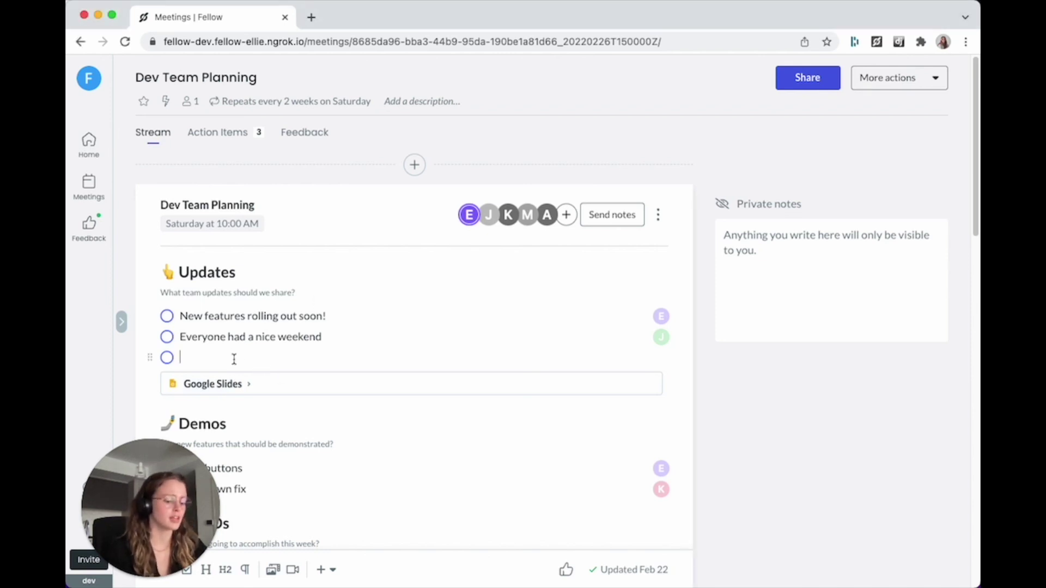
scroll(502, 343, down, 2)
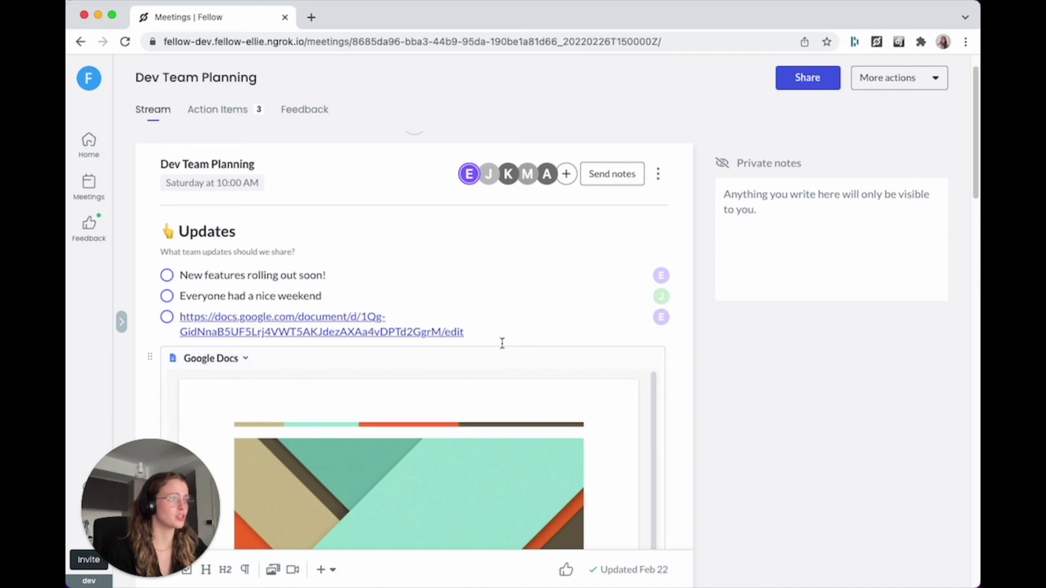
scroll(501, 343, down, 3)
scroll(618, 344, down, 7)
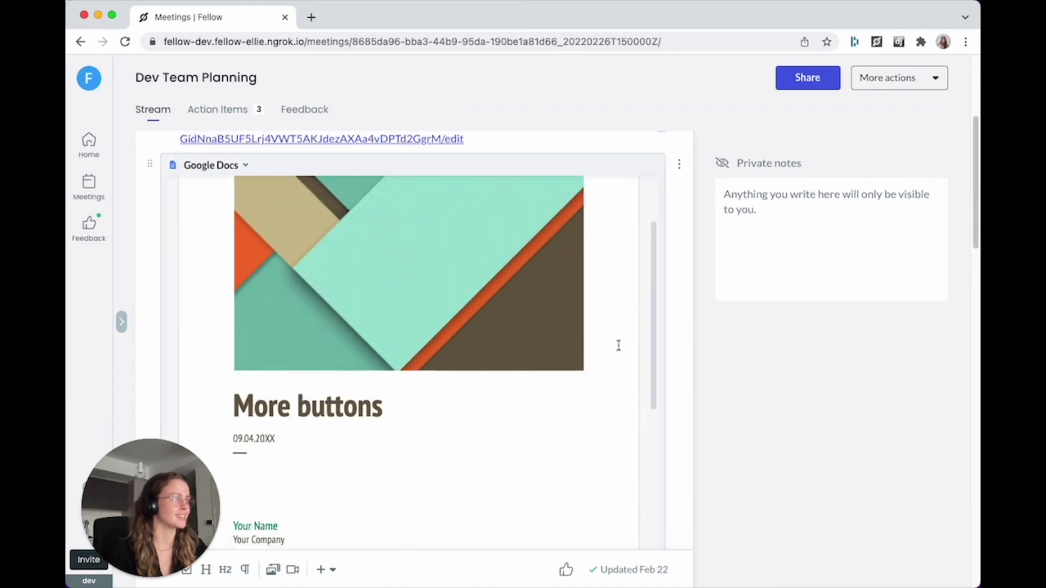
scroll(618, 344, down, 6)
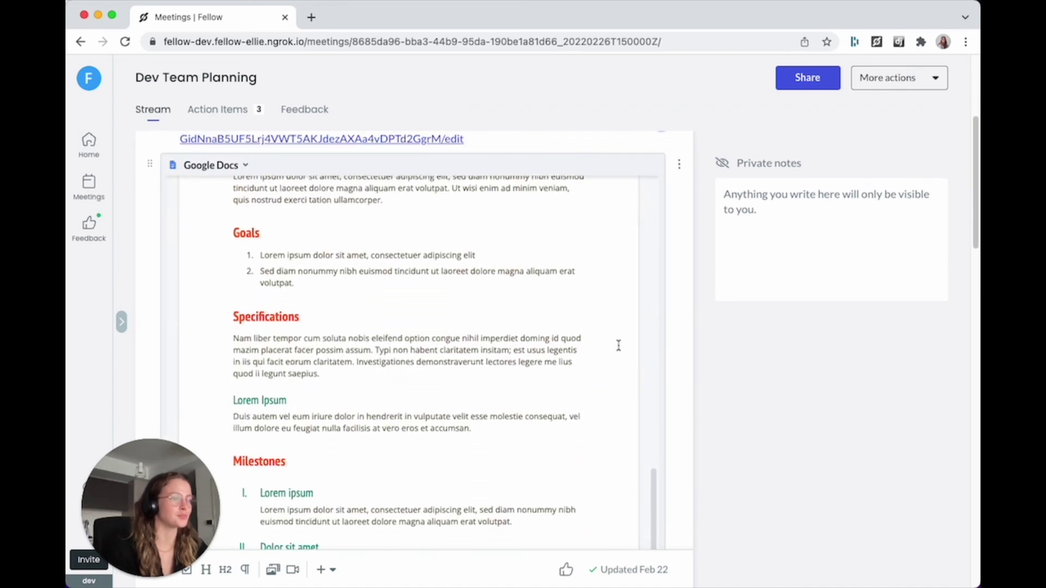